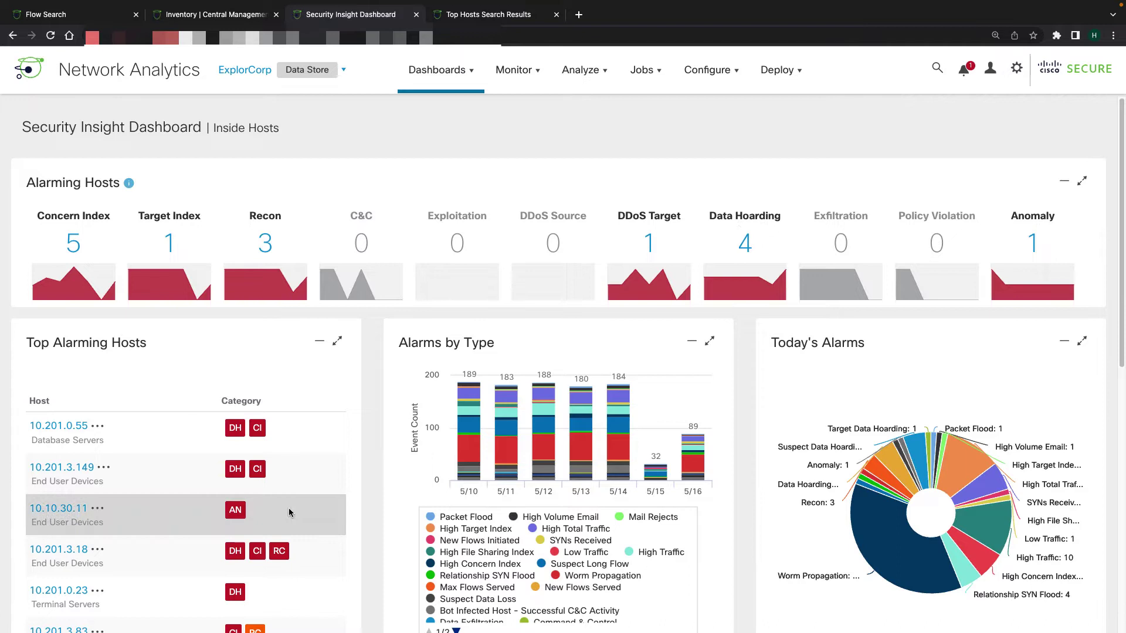
scroll(287, 510, down, 3)
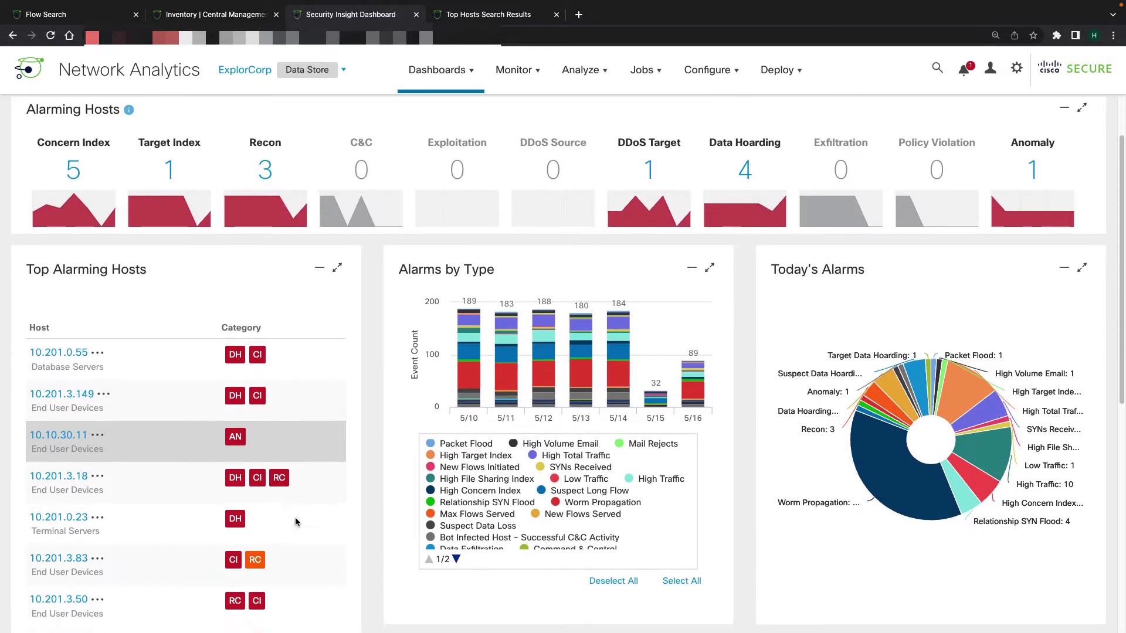
scroll(186, 341, down, 1)
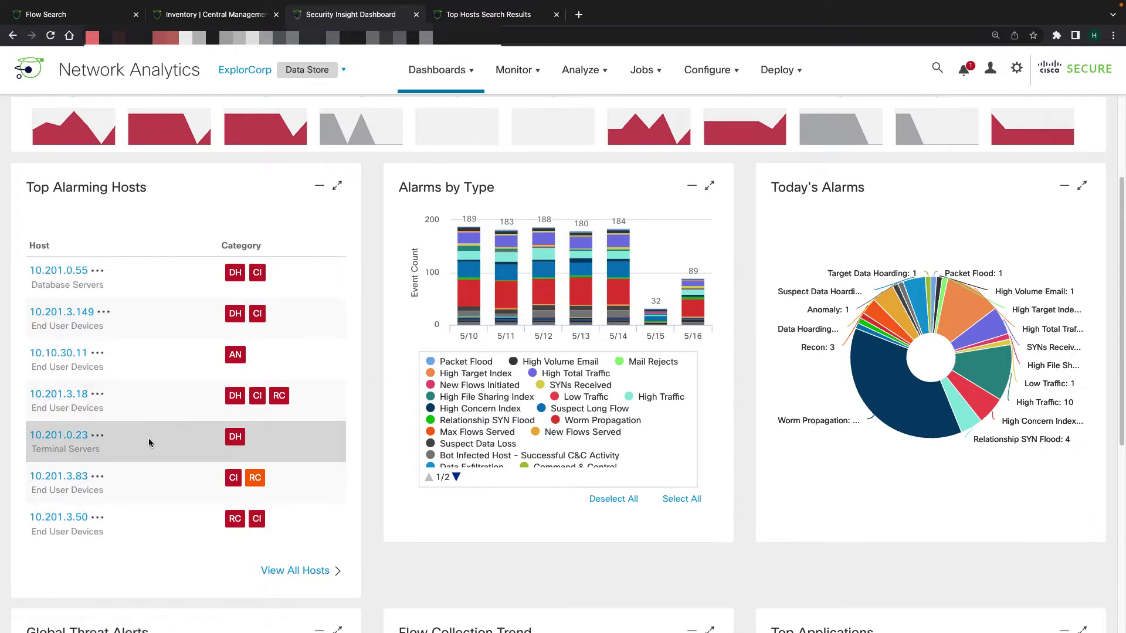
scroll(148, 444, down, 2)
scroll(148, 443, down, 5)
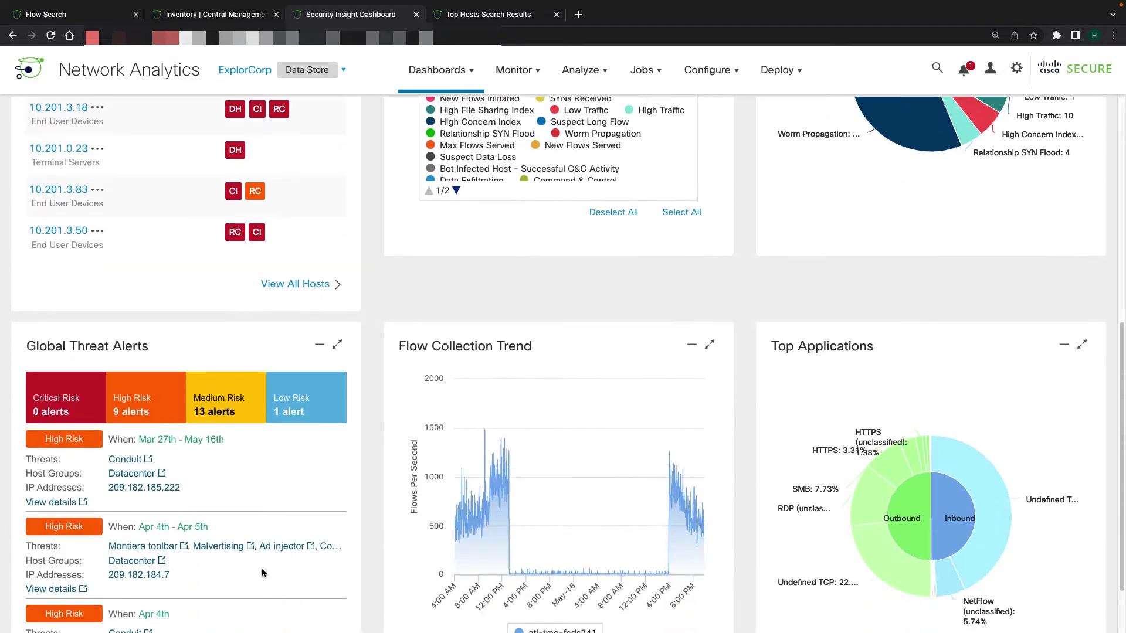
scroll(164, 415, down, 1)
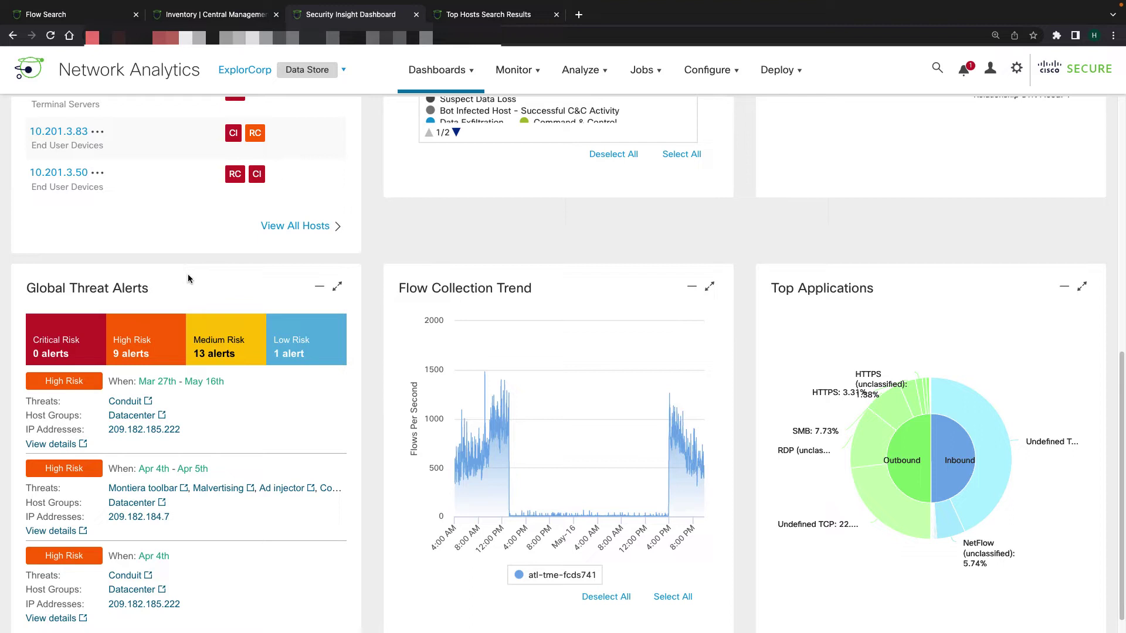
scroll(226, 434, down, 1)
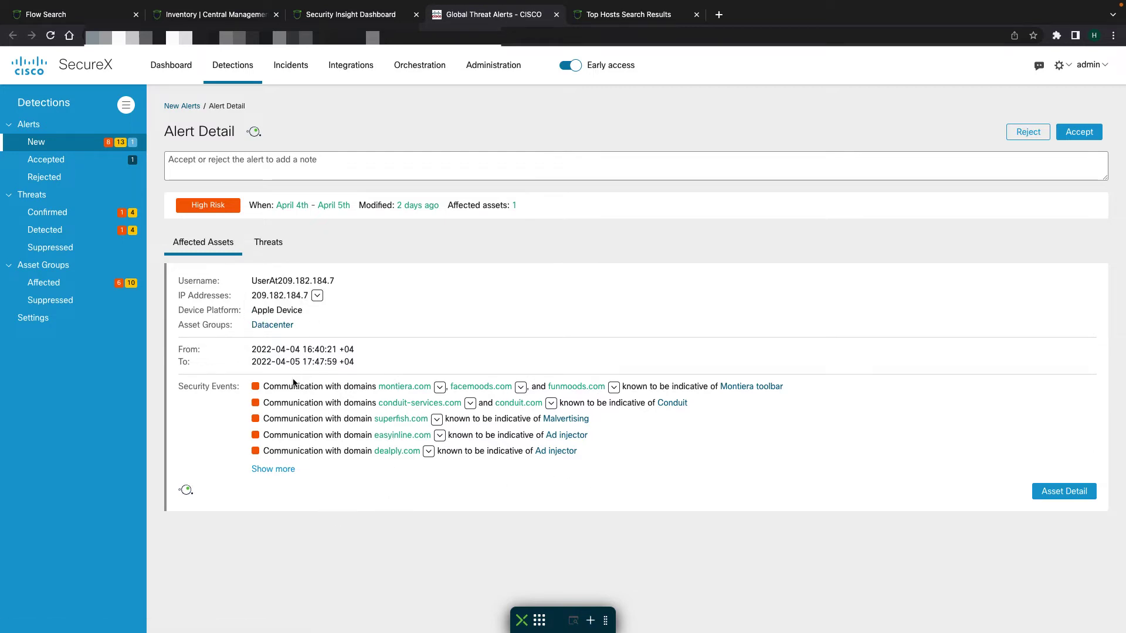
Open the affected asset's detail view and scroll down through its Security Events graph
click(1064, 494)
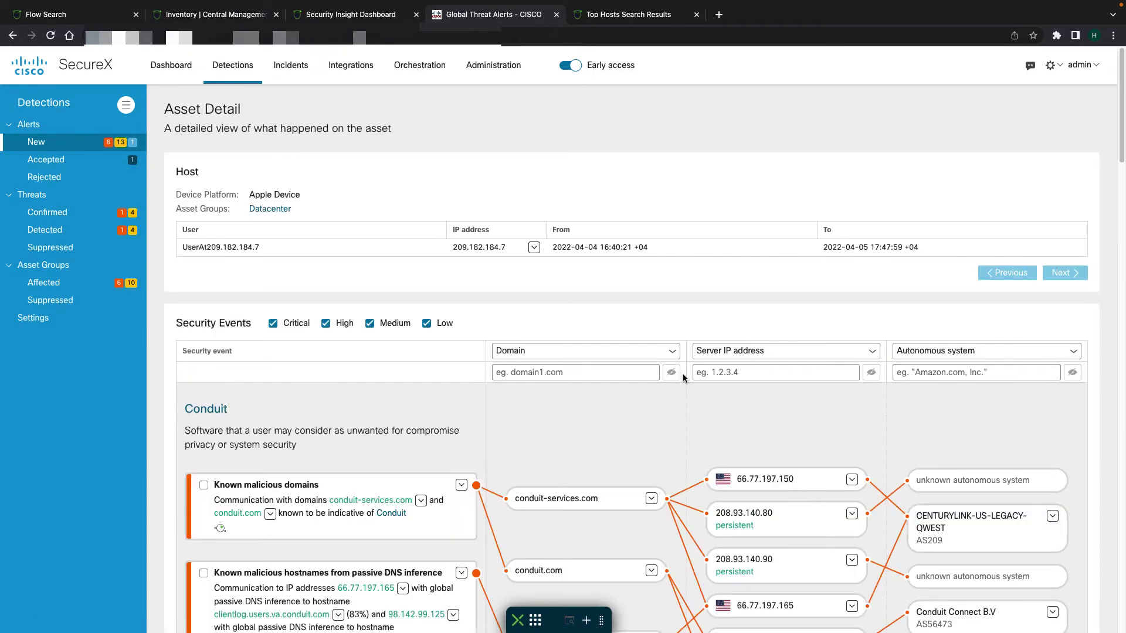
scroll(424, 436, down, 1)
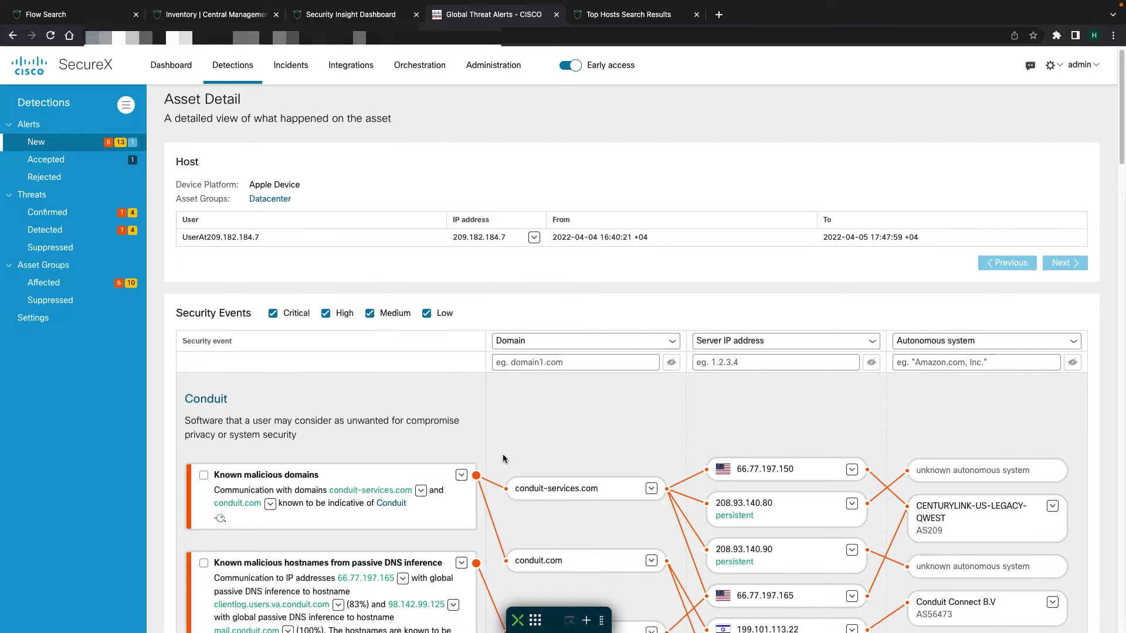
scroll(437, 422, down, 2)
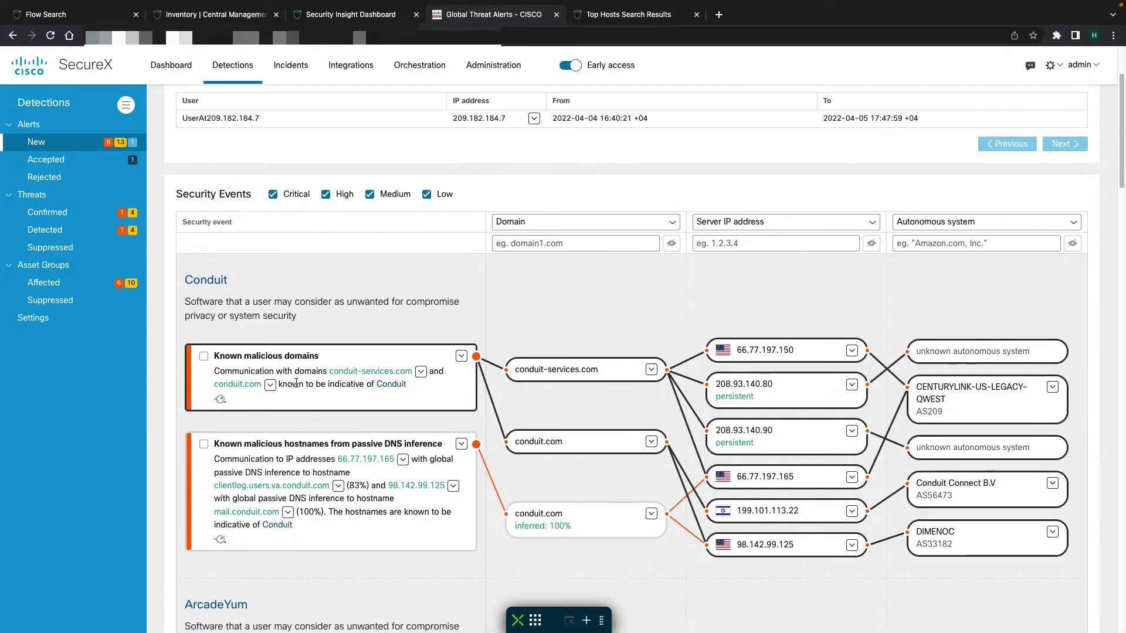
scroll(351, 390, down, 1)
scroll(351, 391, down, 1)
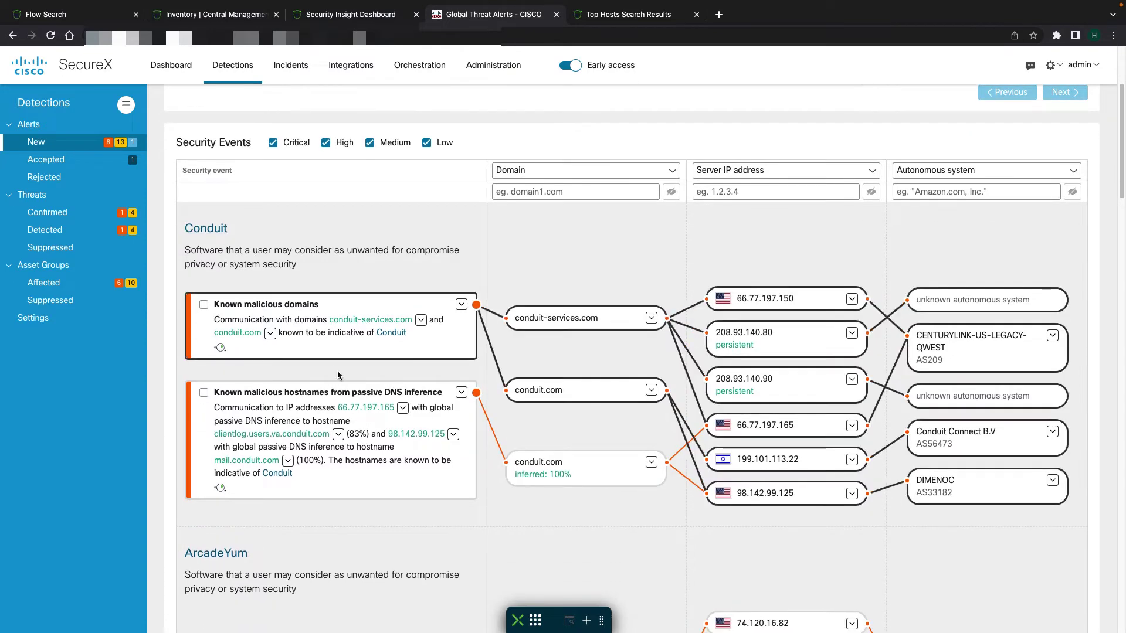
scroll(336, 370, down, 2)
scroll(384, 481, down, 5)
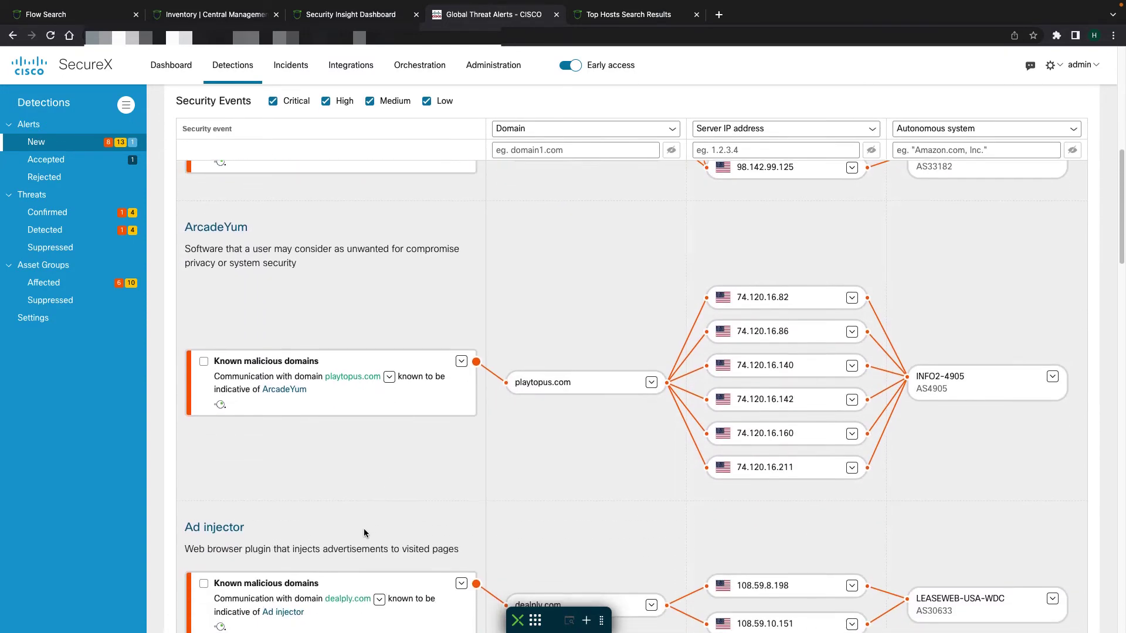
Review the asset's Conduit and ArcadeYum events, then go back to the Security Insight Dashboard
scroll(396, 466, up, 4)
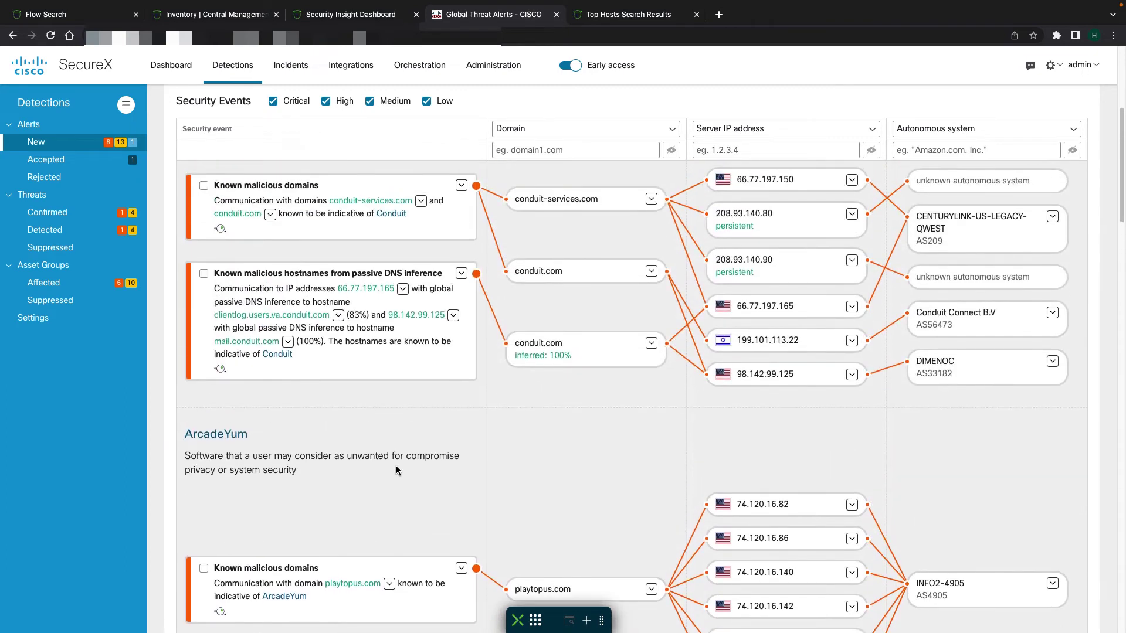
scroll(392, 516, down, 2)
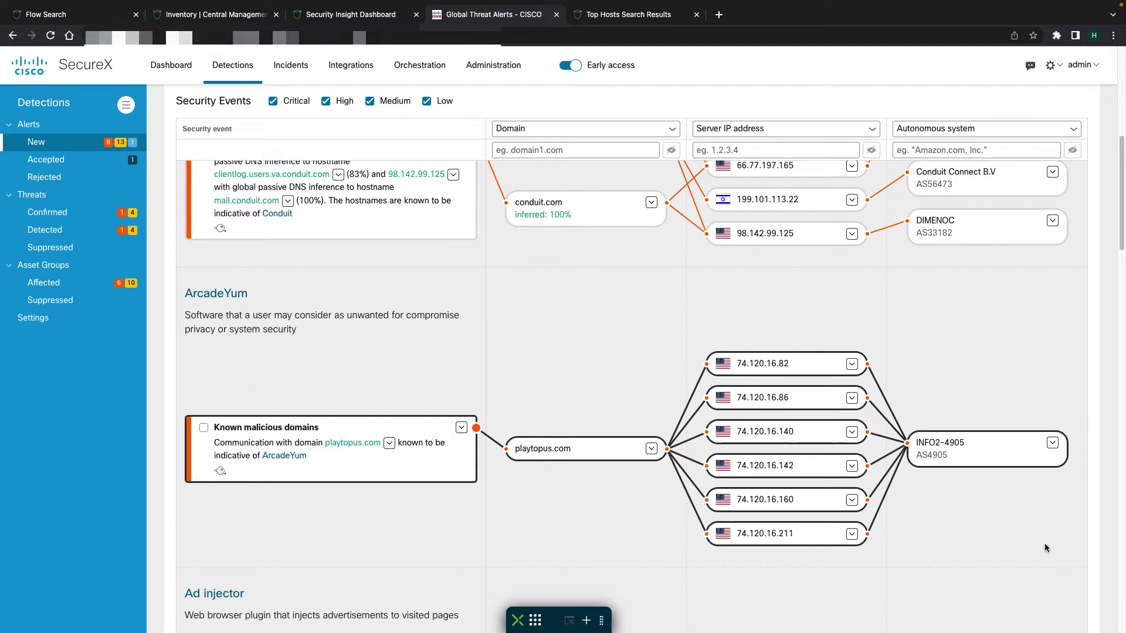
scroll(927, 578, down, 1)
scroll(898, 591, down, 1)
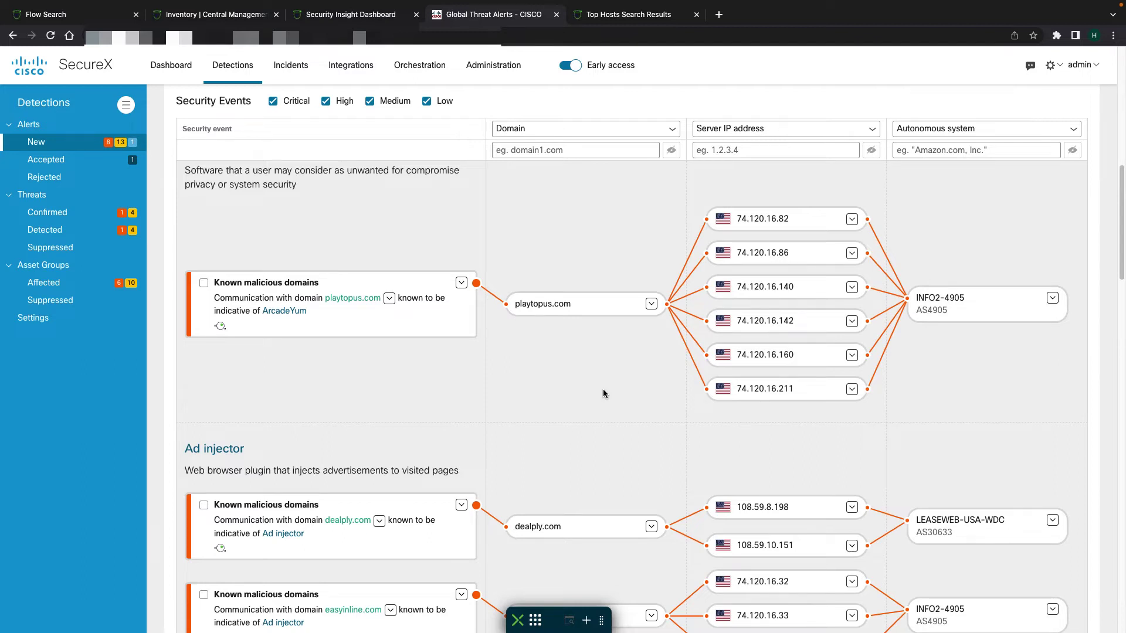
scroll(551, 206, up, 1)
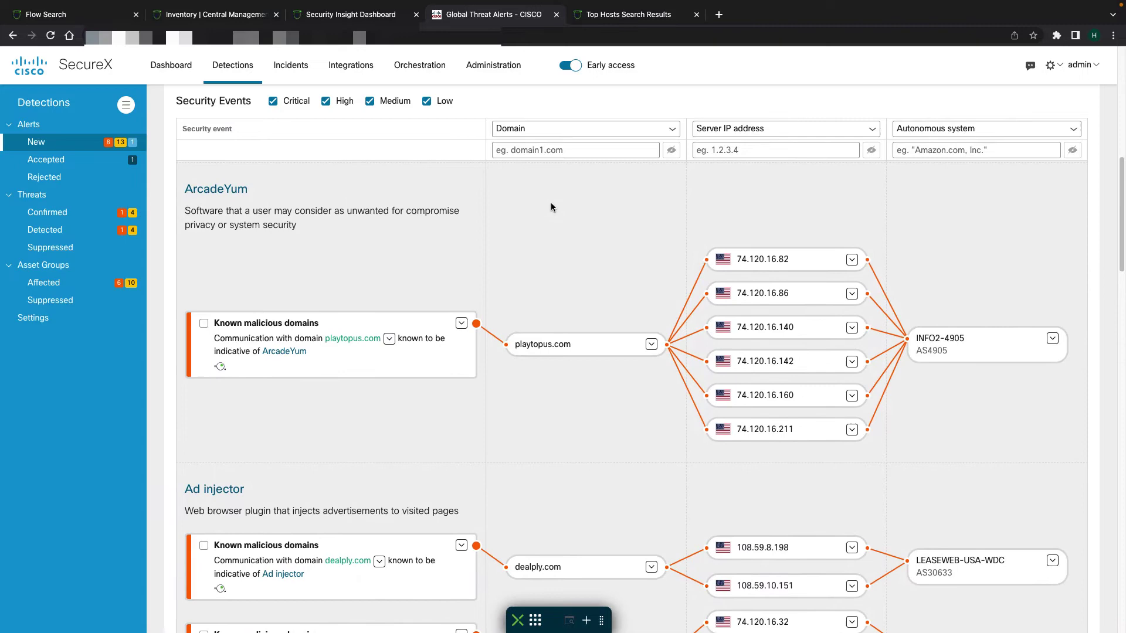
key(ctrl+shift+Tab)
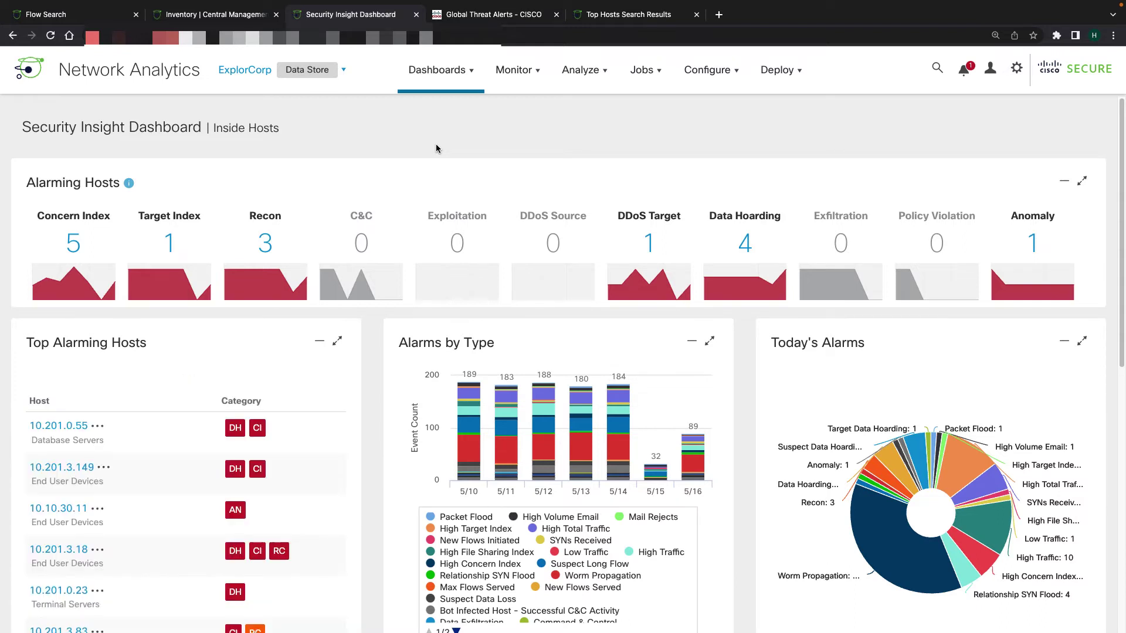
Create a new Host Group Application Traffic report in Report Builder, covering the last 12 hours
click(468, 78)
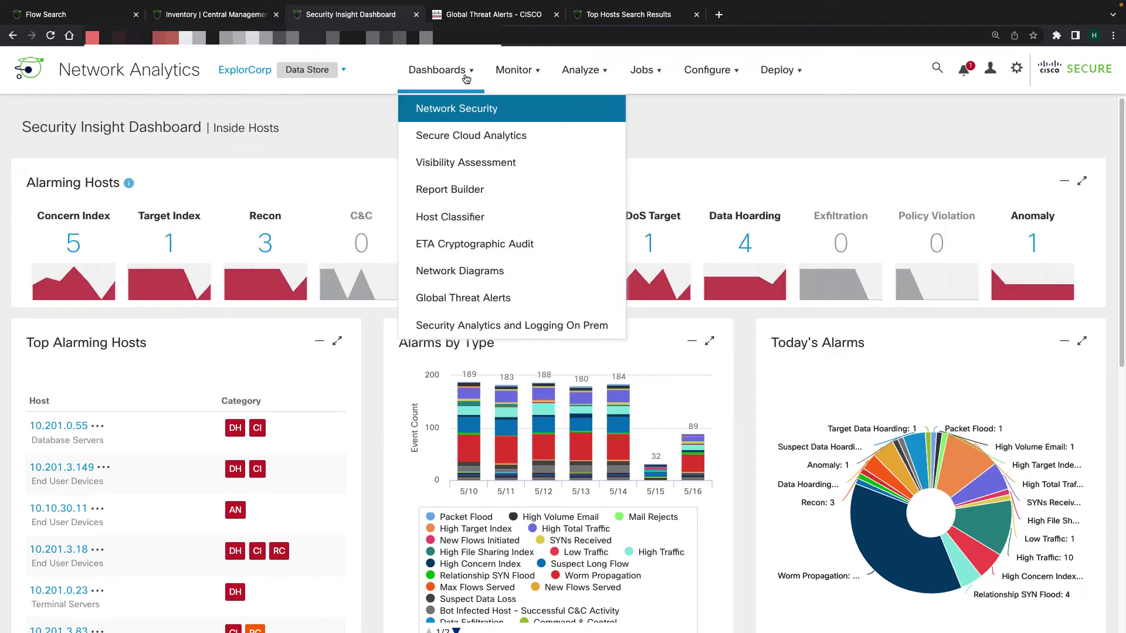
click(458, 189)
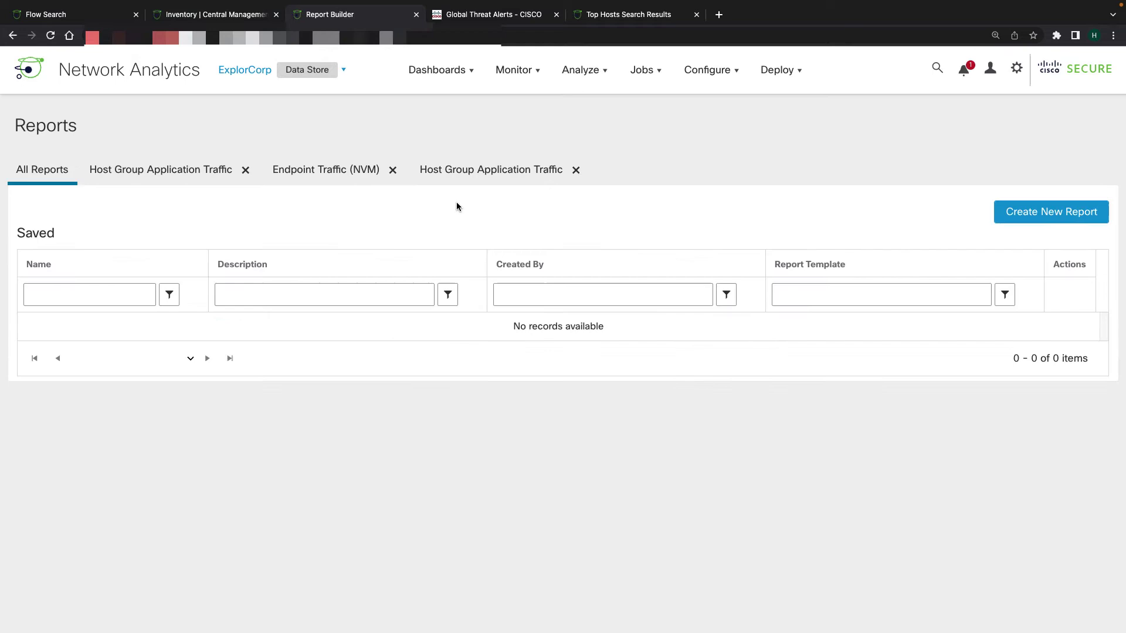
click(1049, 212)
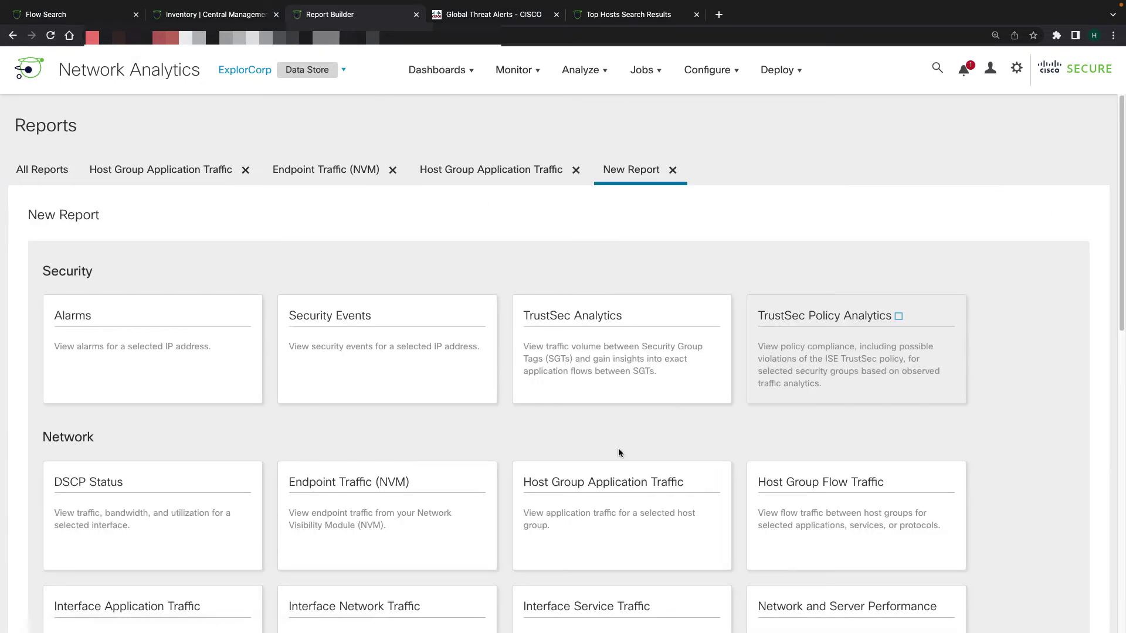
scroll(618, 452, down, 4)
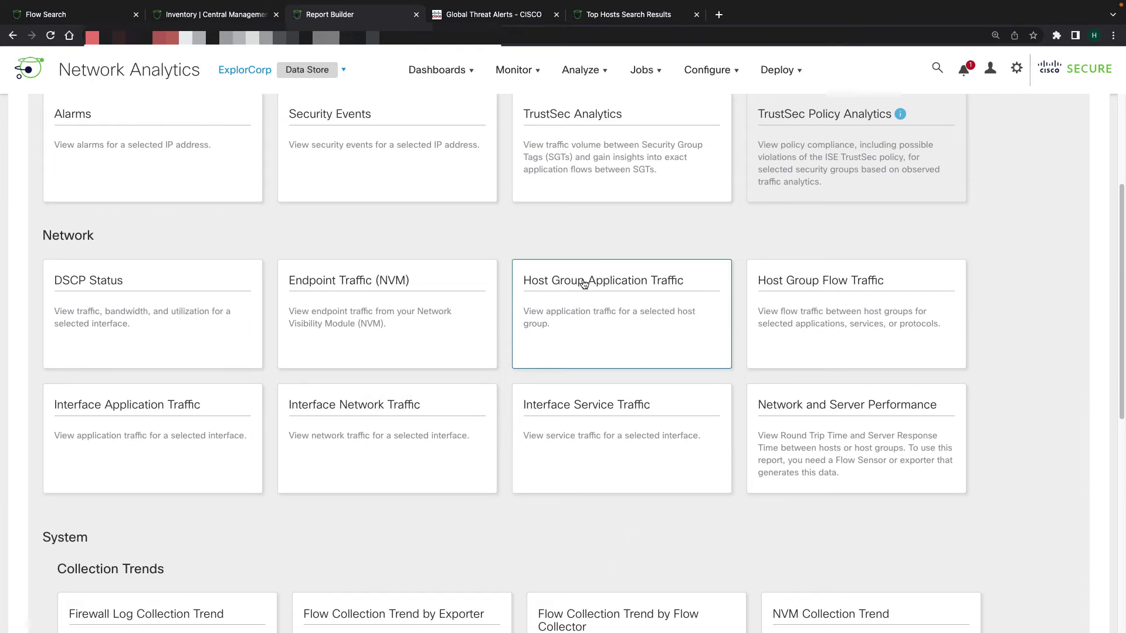
click(615, 311)
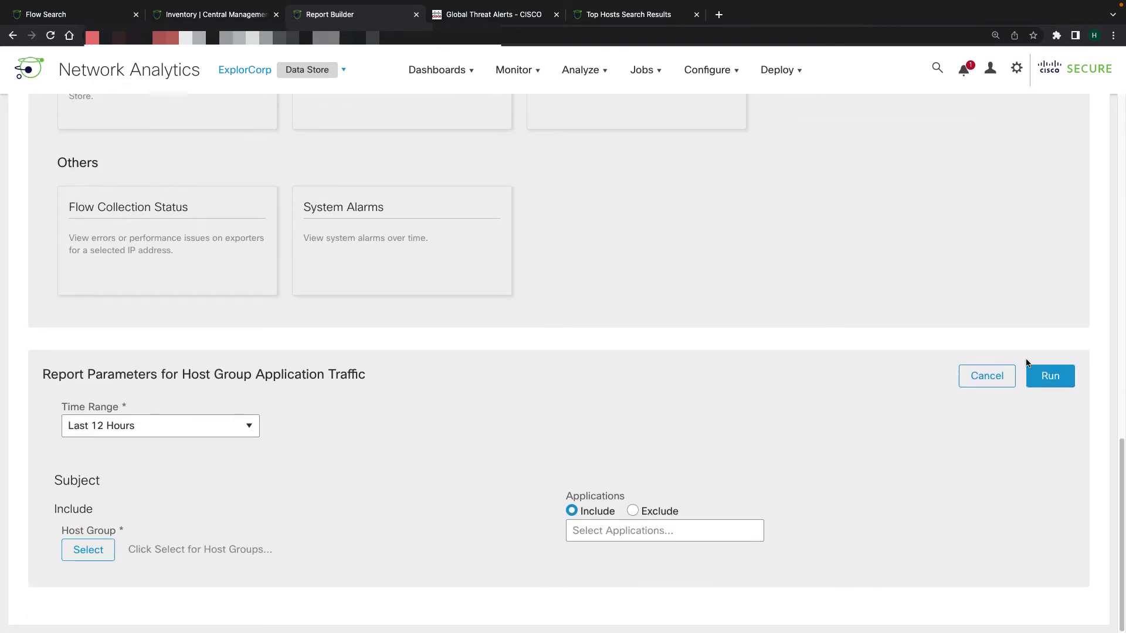
click(1069, 379)
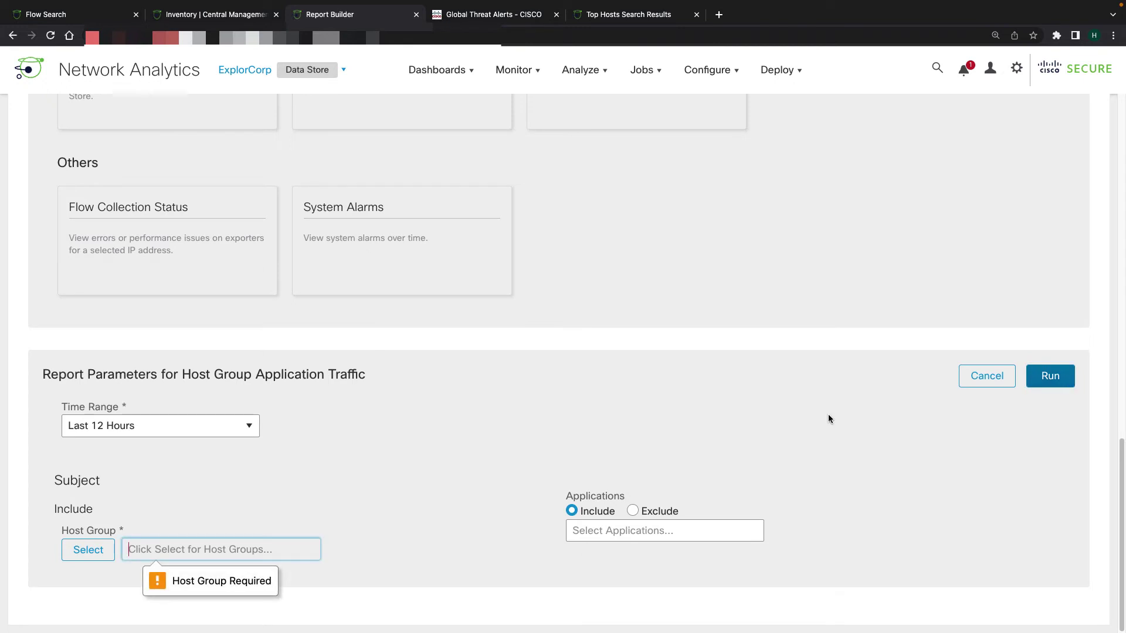
Set the report's host group to Inside Hosts and run it
click(87, 550)
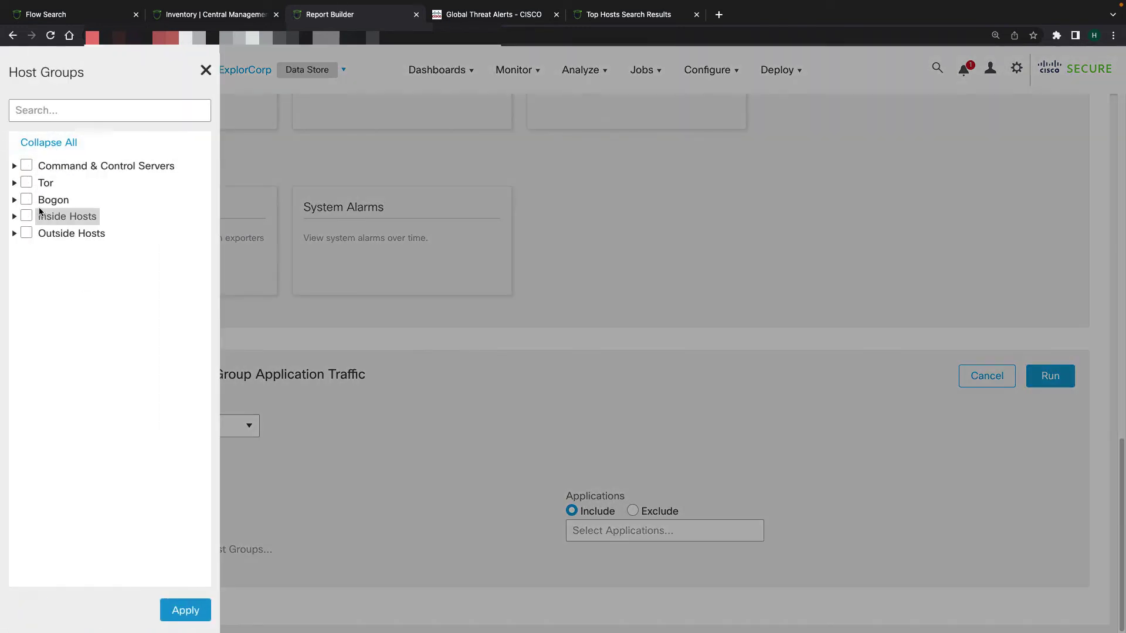
click(64, 216)
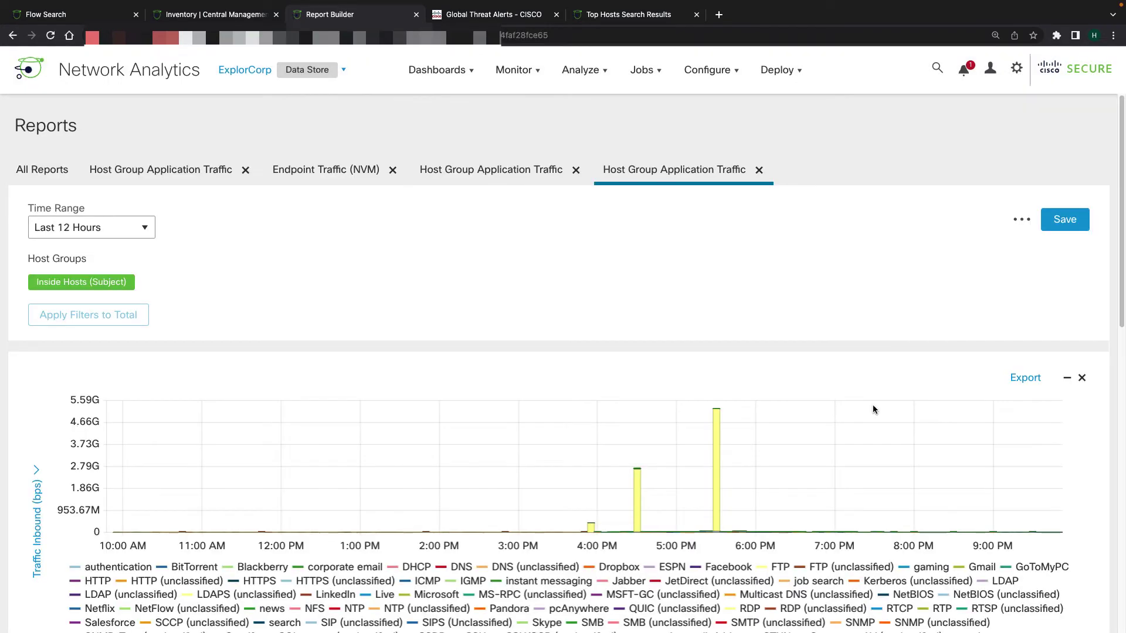
scroll(812, 442, down, 3)
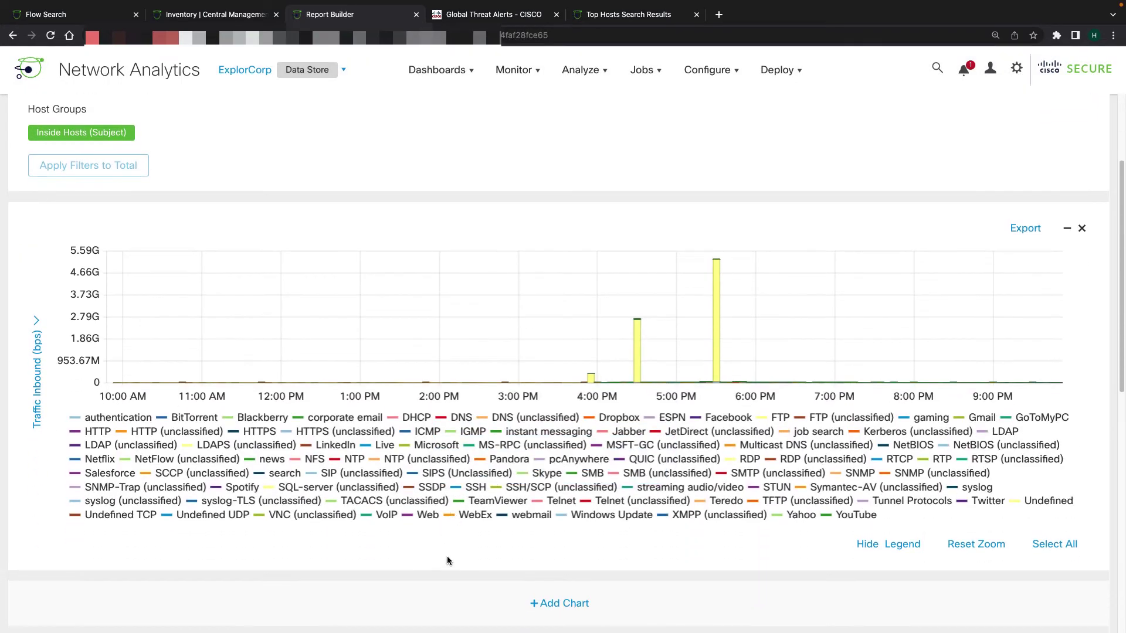
scroll(447, 560, down, 1)
Add a Pie Chart section showing inbound, outbound and within application traffic
click(551, 580)
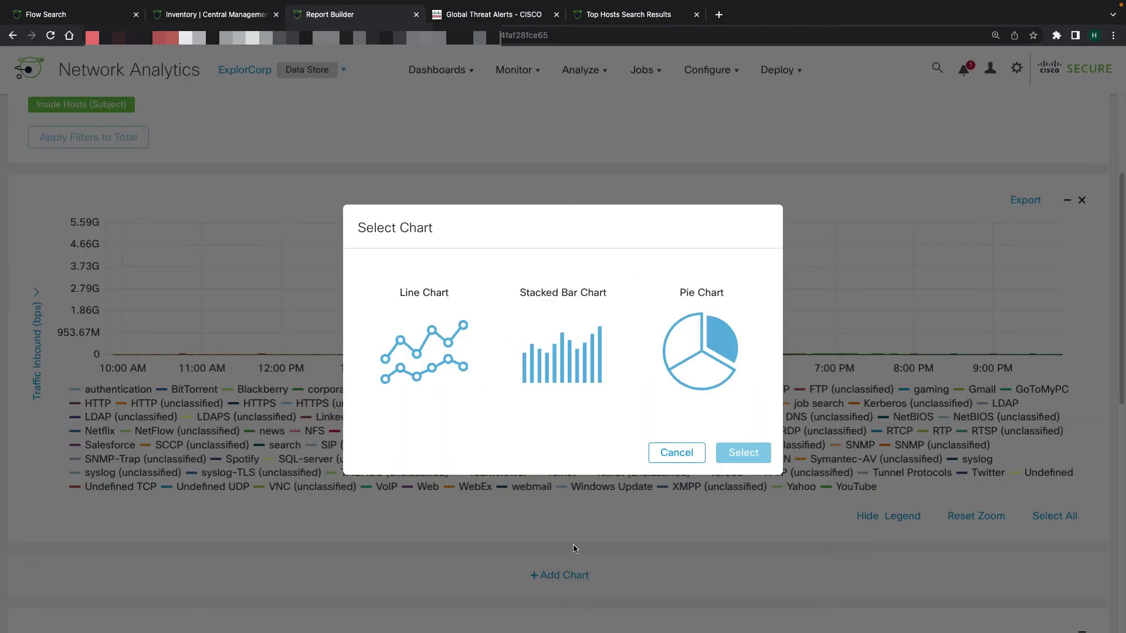
click(692, 351)
click(754, 460)
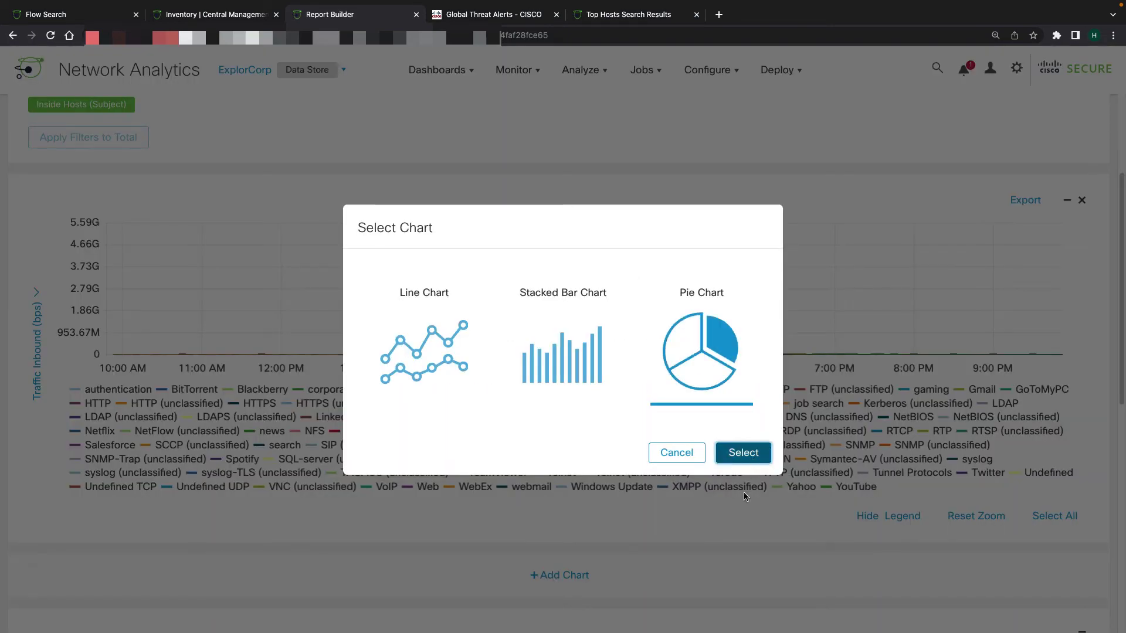
scroll(724, 541, down, 5)
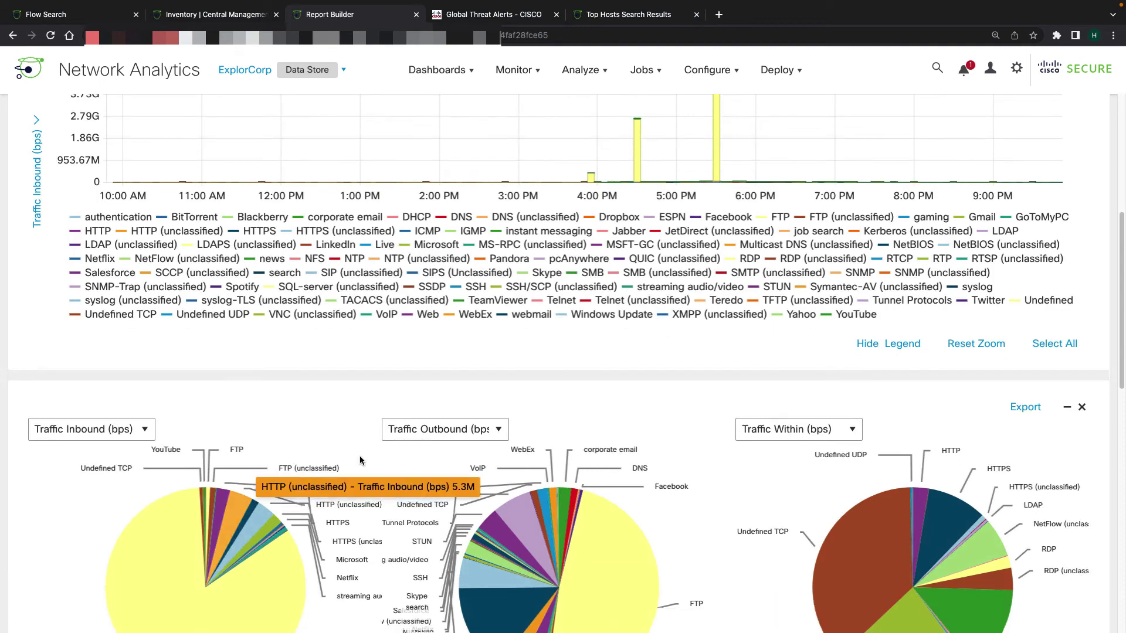
scroll(657, 470, up, 6)
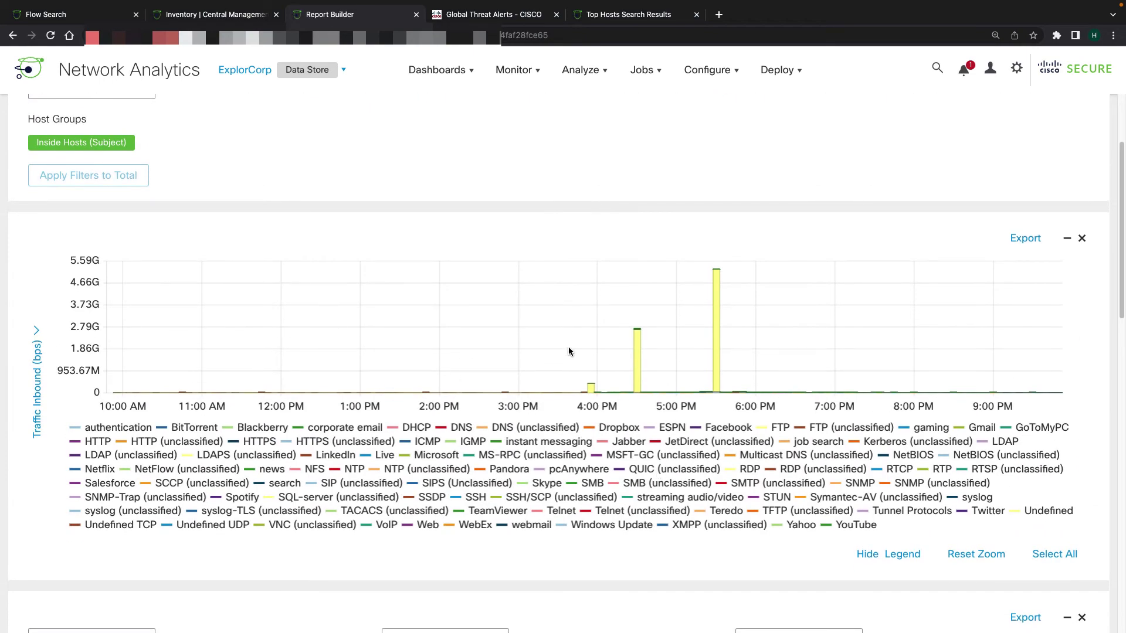
Open the drill-down menu for the 5:30 PM 5.16G Undefined inbound spike, showing Top Reports
mouse_move(716, 286)
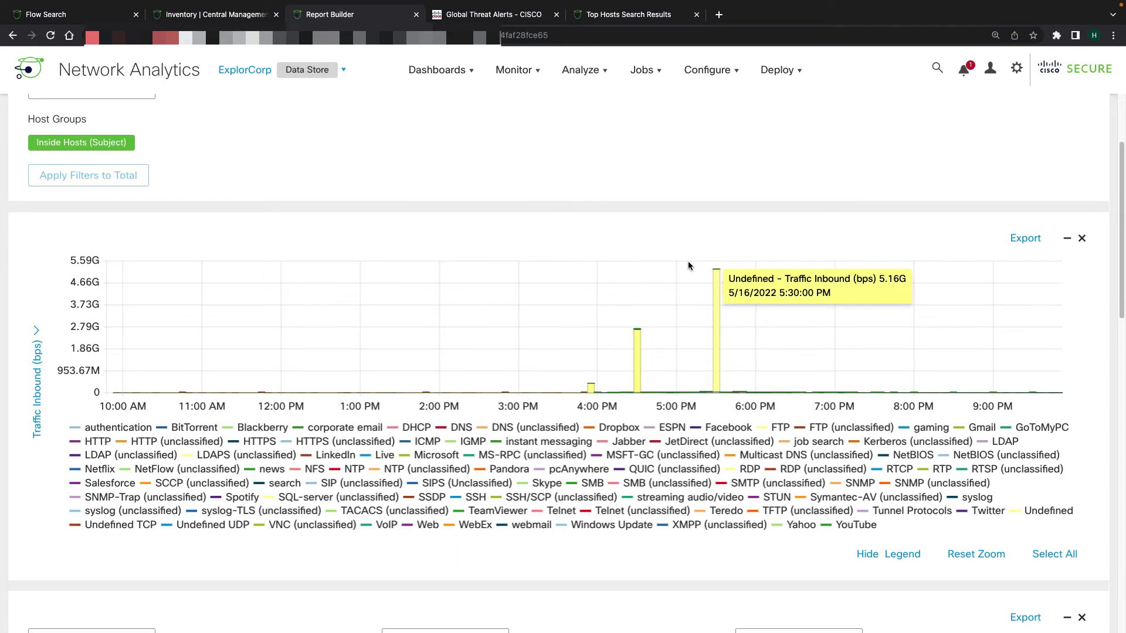
right_click(719, 296)
click(718, 285)
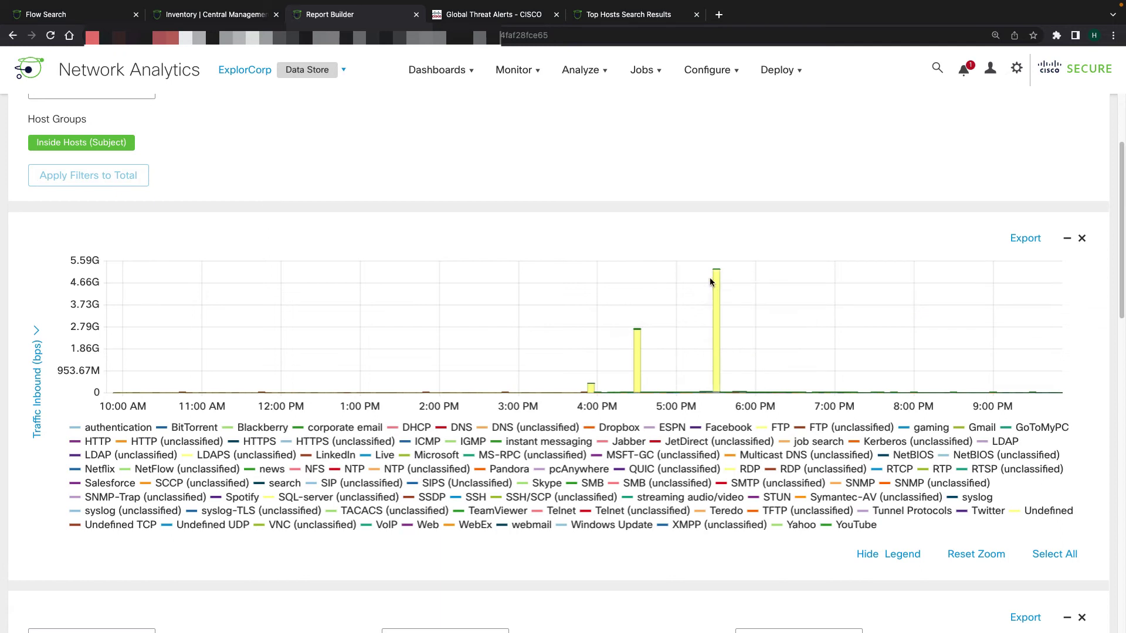
click(717, 284)
mouse_move(751, 317)
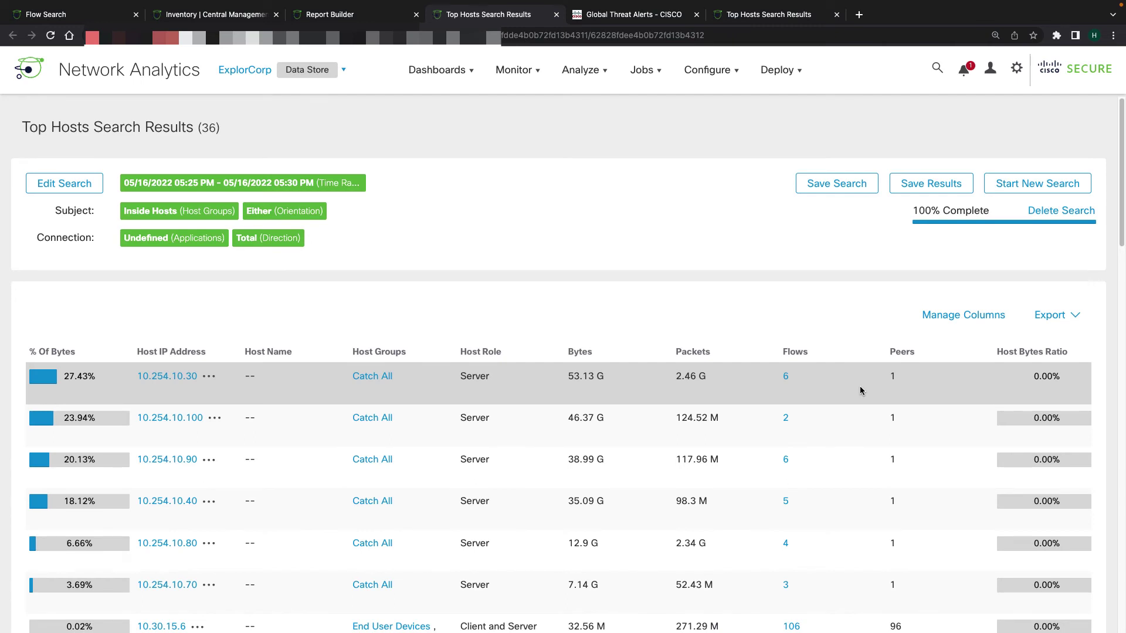
Review the Top Hosts results, led by 10.254.10.30 at 27.43% of bytes, then 10.254.10.100
scroll(589, 279, down, 1)
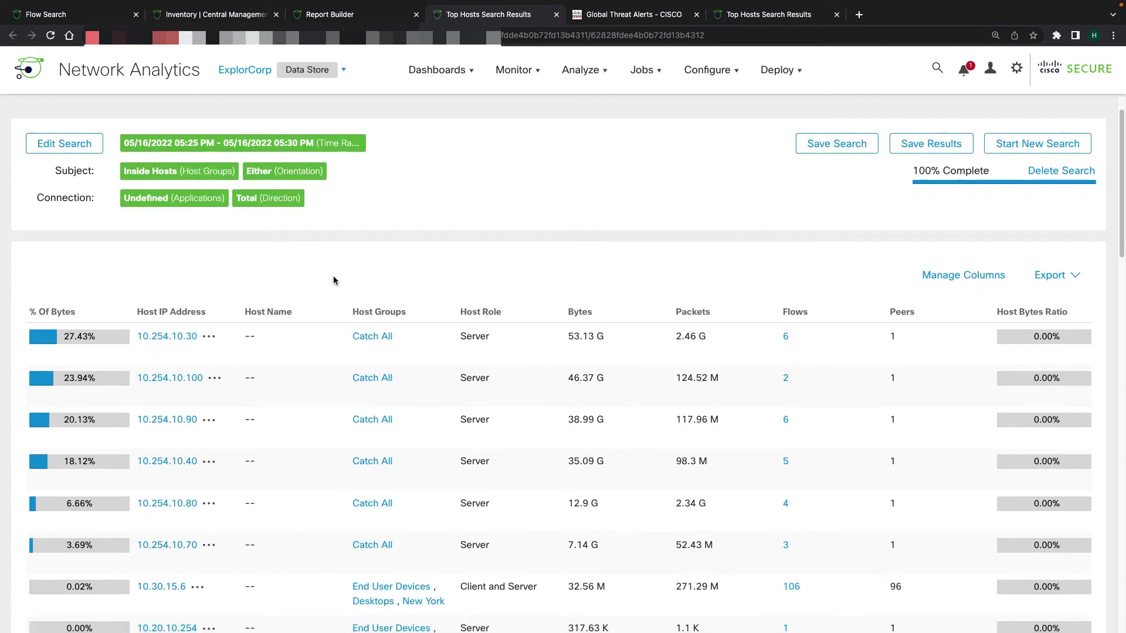